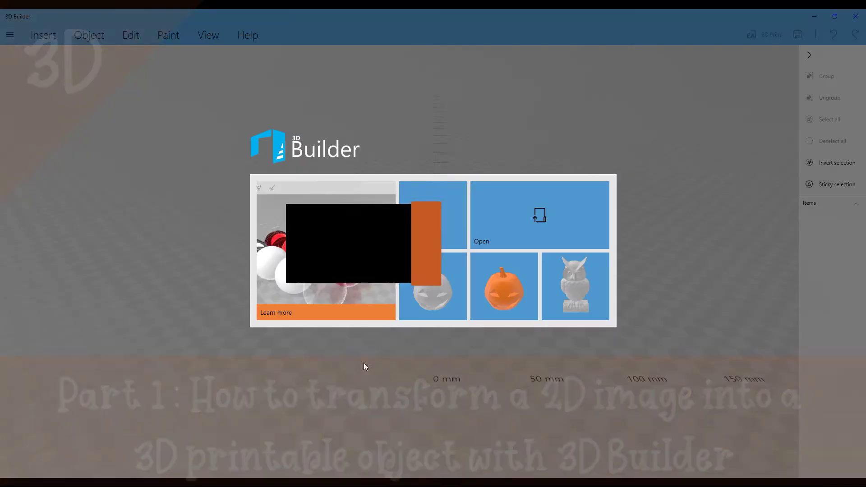
Create a new scene and load the image mickey 2 from the Image 2D folder inside YT
click(422, 230)
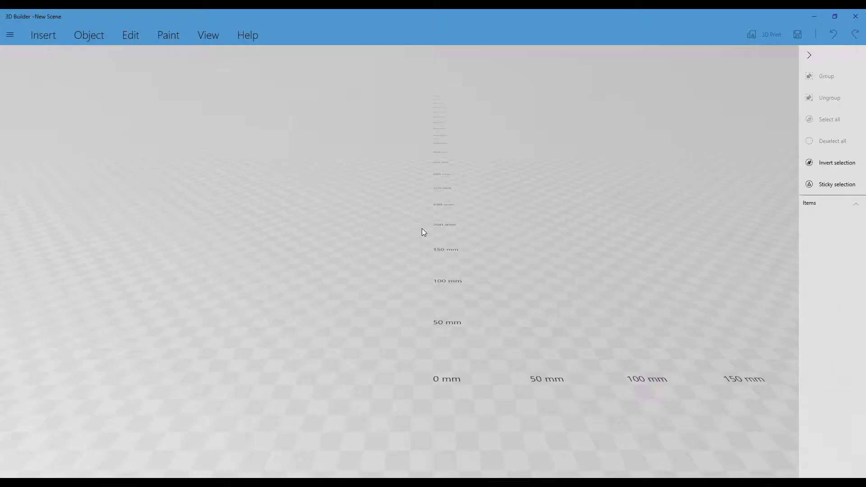
click(44, 37)
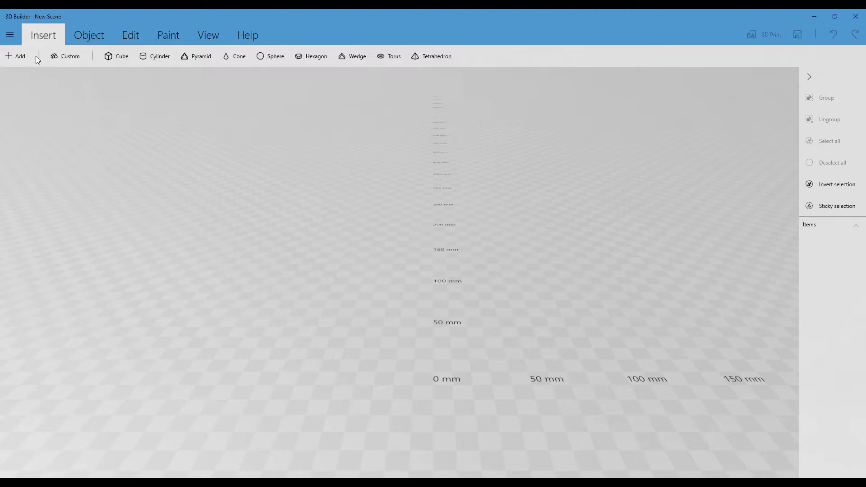
click(15, 56)
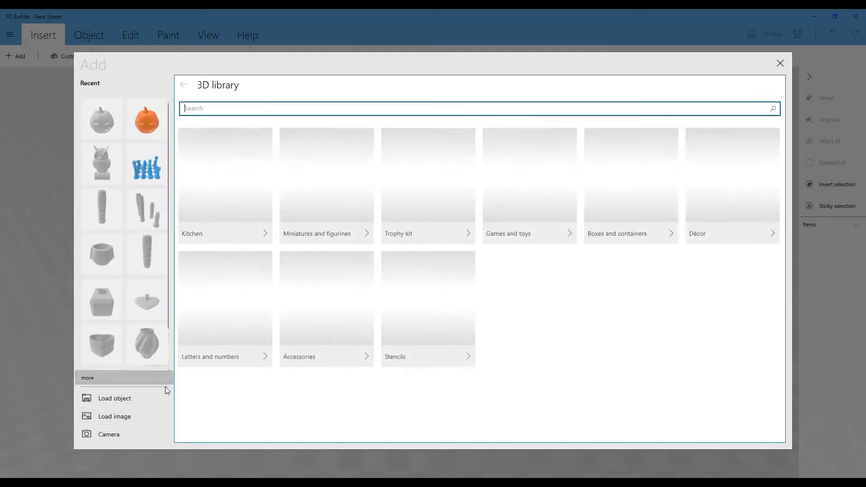
click(117, 420)
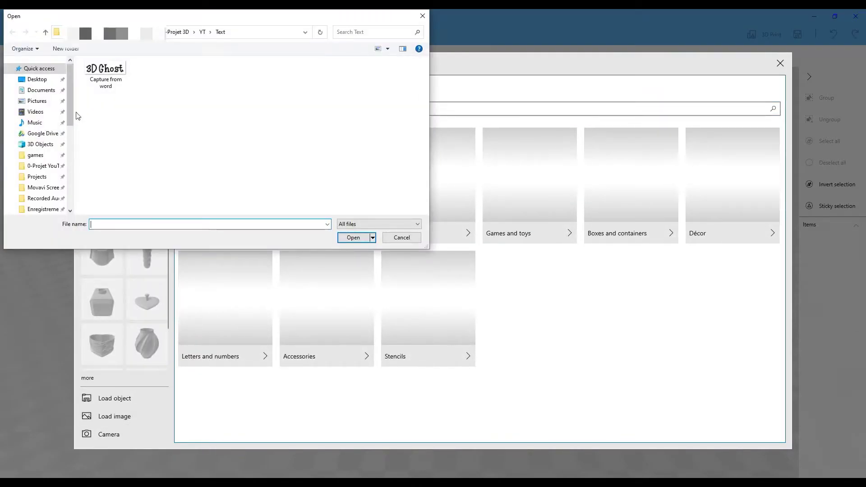
click(202, 32)
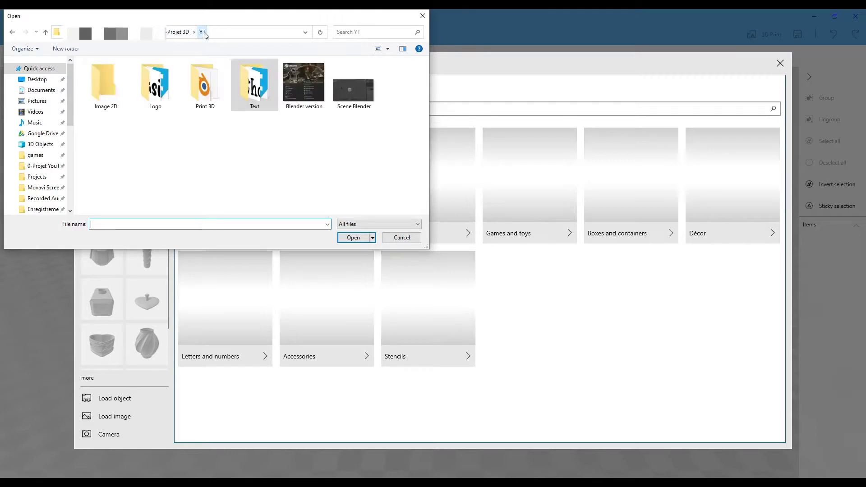
double_click(105, 84)
double_click(98, 84)
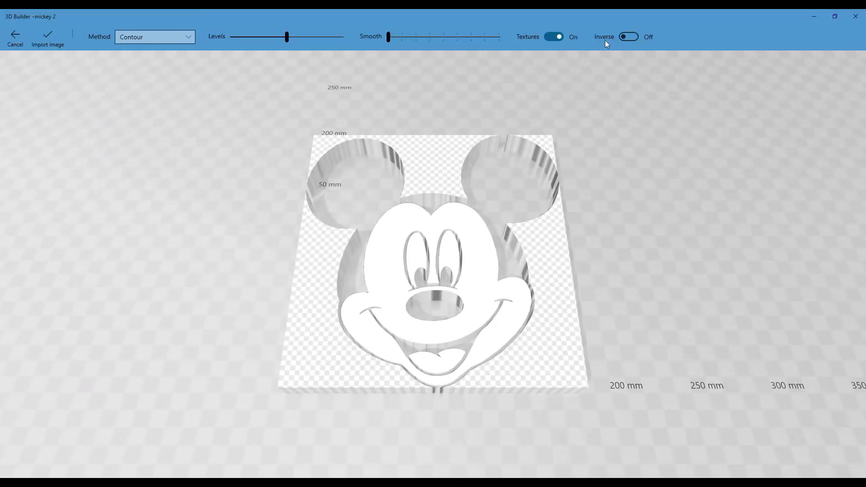
Invert the image conversion and import the Mickey face using the Contour method
click(630, 37)
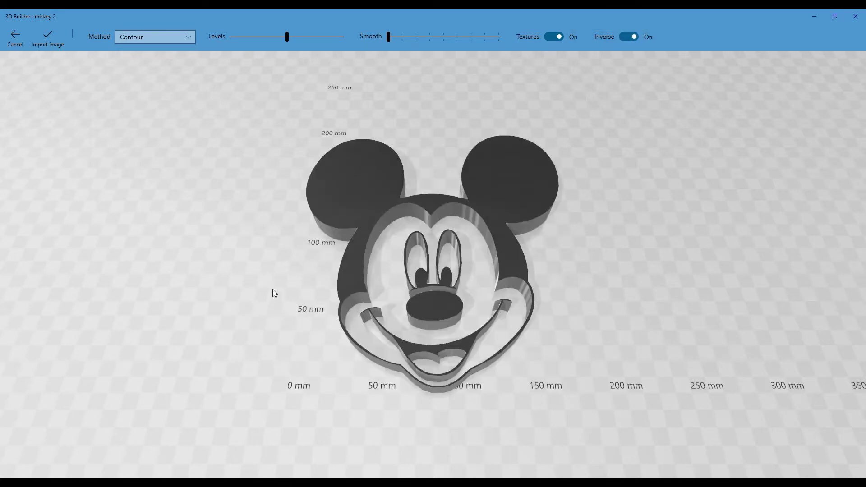
drag(272, 329, 286, 305)
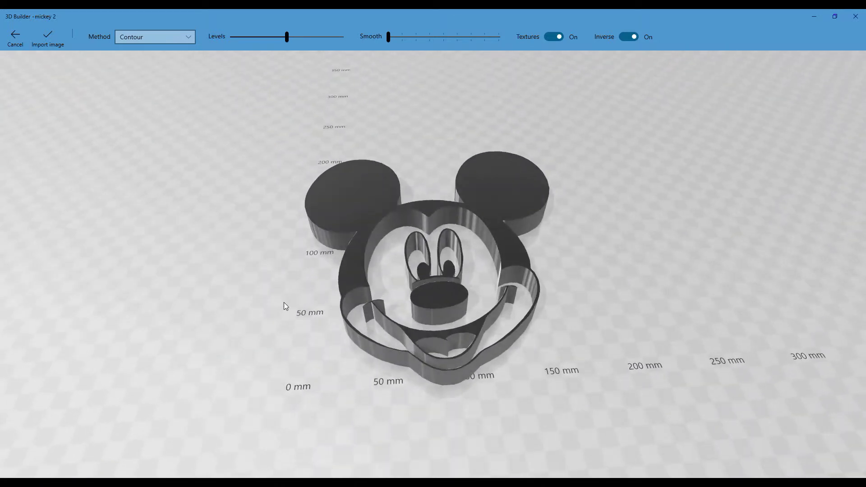
click(49, 38)
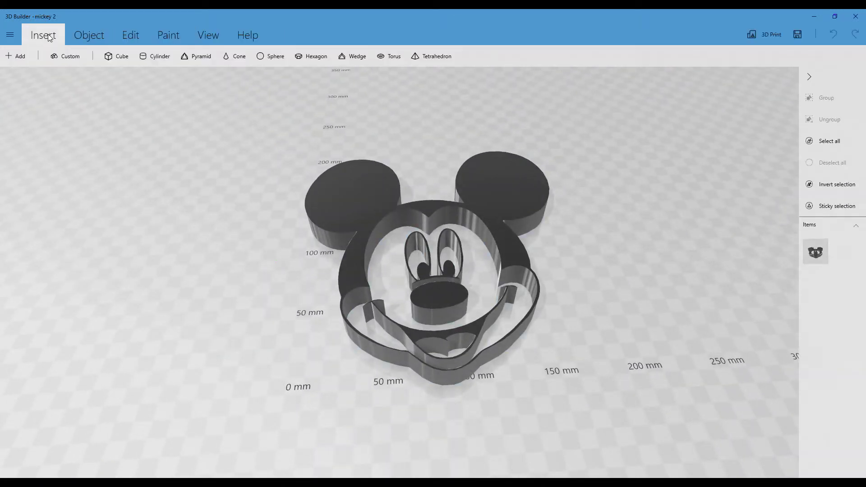
Insert a cube and stretch it in X and Y into a base about 208 by 209 mm around the Mickey face
click(119, 56)
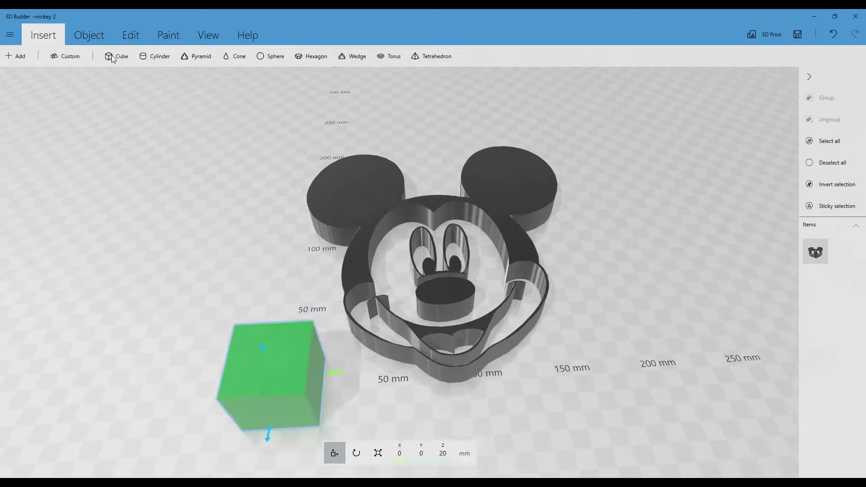
scroll(365, 336, down, 3)
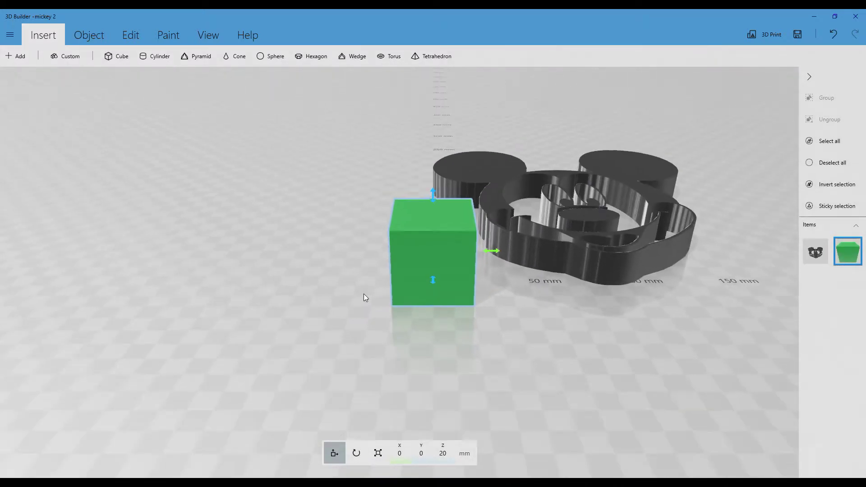
click(382, 454)
drag(495, 253, 830, 251)
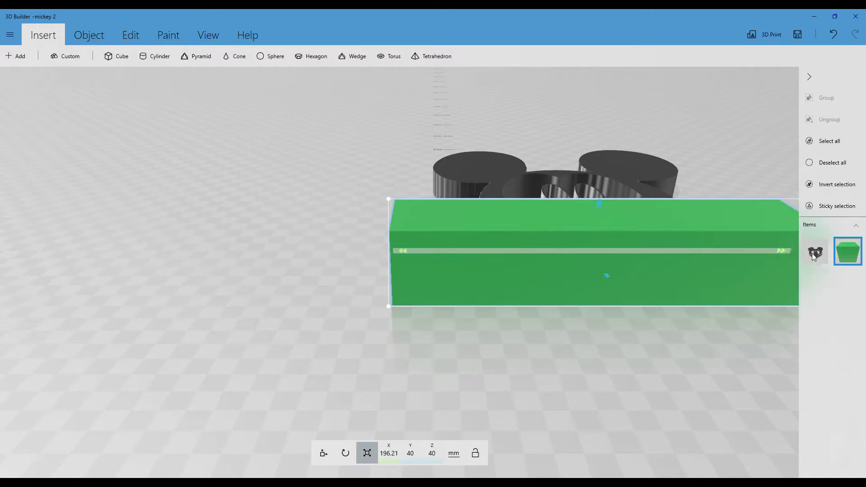
right_drag(314, 274, 440, 253)
drag(364, 195, 77, 209)
Raise the Mickey face to Z 40 mm so it protrudes from the green base, using X-ray view only while positioning it
click(815, 257)
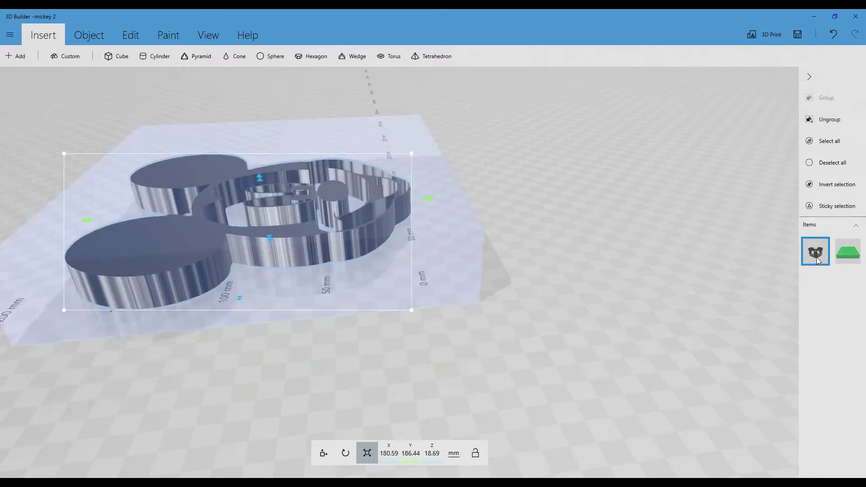
click(211, 34)
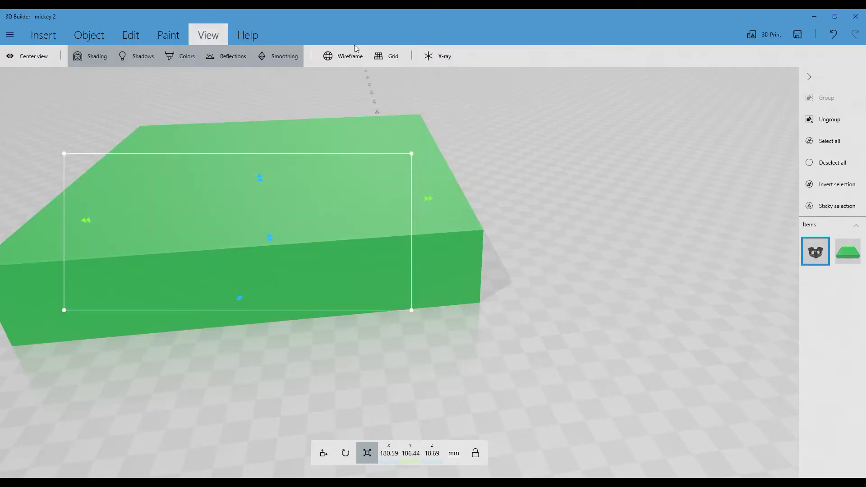
click(429, 56)
click(340, 207)
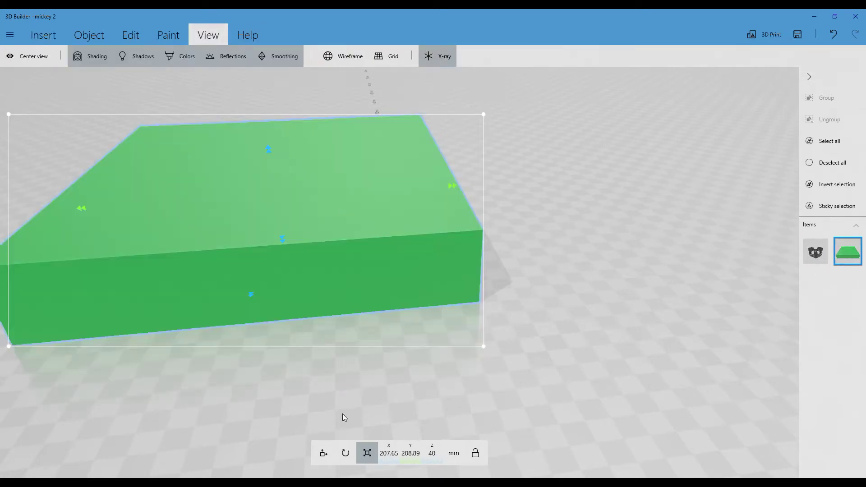
click(329, 451)
click(817, 258)
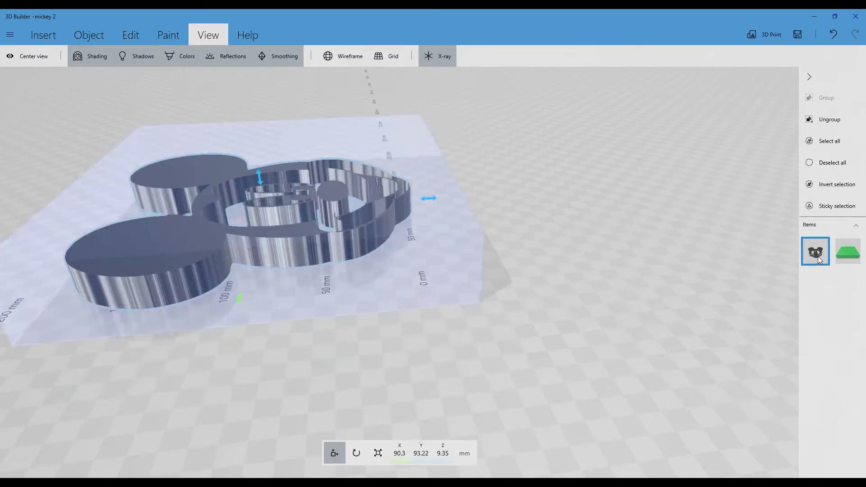
drag(260, 176, 261, 128)
right_drag(450, 147, 348, 266)
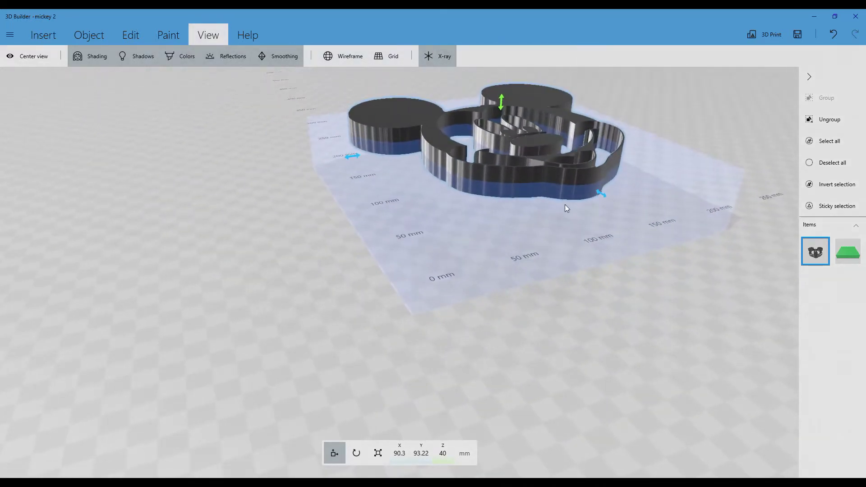
click(451, 58)
right_drag(697, 134, 542, 175)
drag(541, 176, 584, 179)
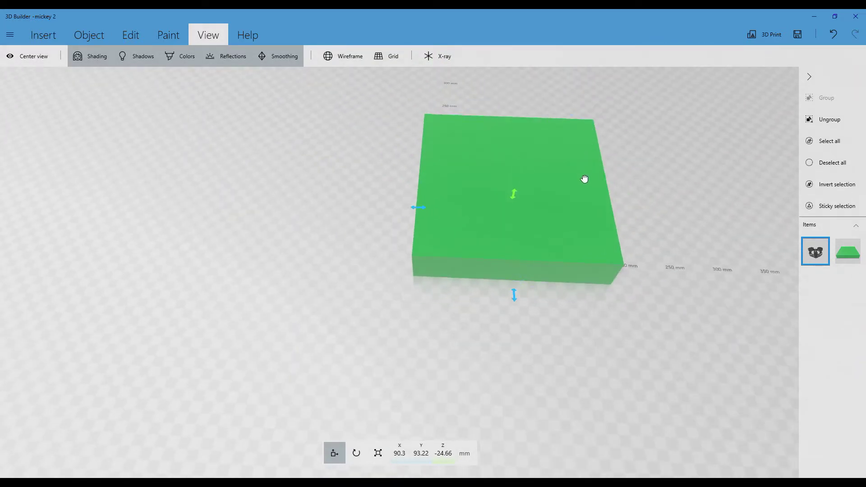
key(ctrl+z)
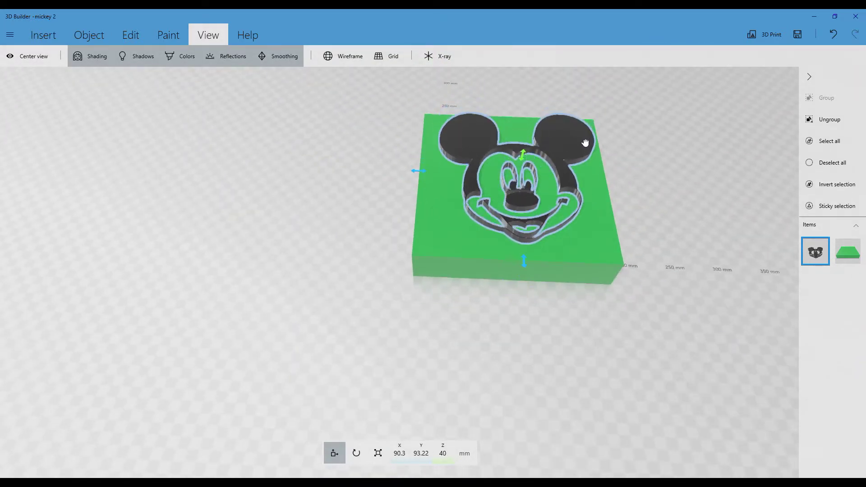
Save the scene as mickey 2 in STL format in the Image 2D folder
click(11, 37)
click(32, 116)
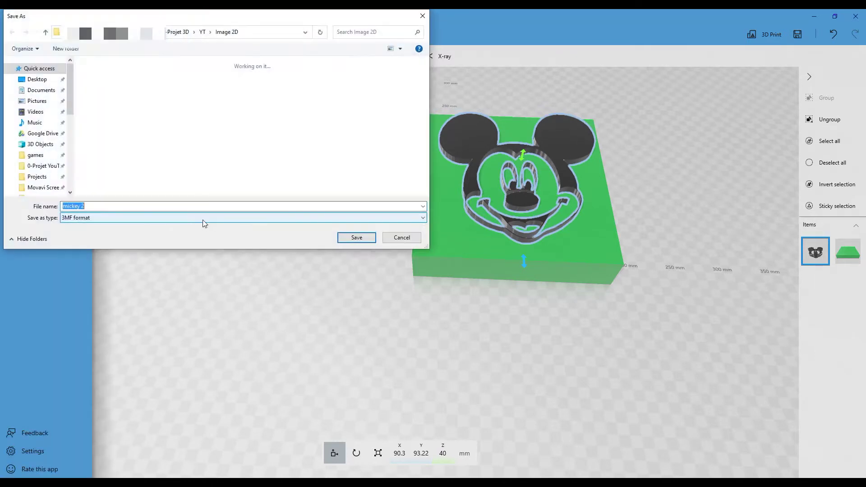
click(203, 218)
click(106, 233)
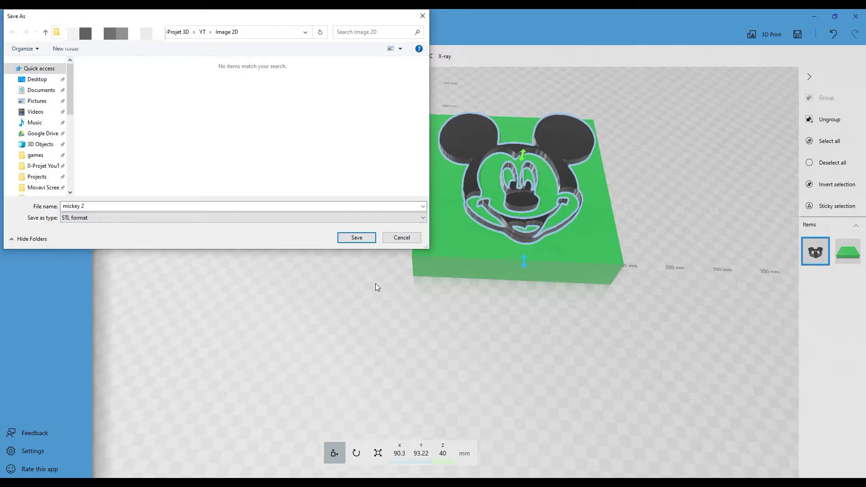
click(356, 239)
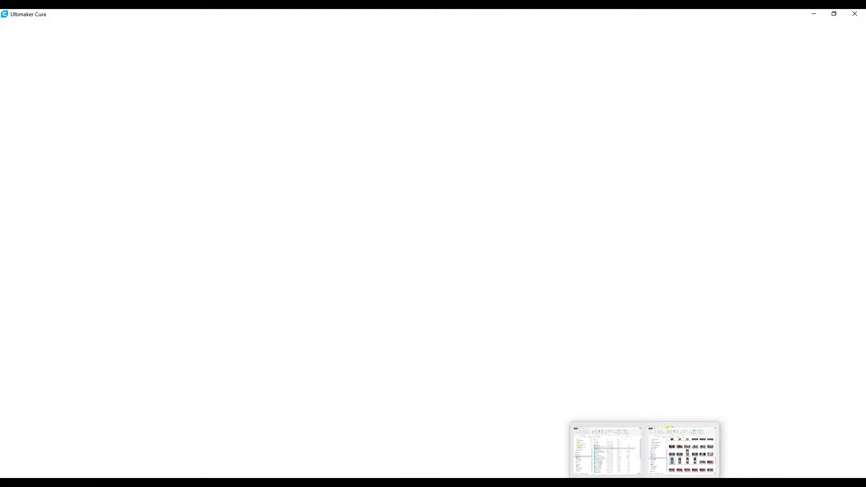
Load the mickey 2 STL file from the Image 2D folder into Ultimaker Cura and select the model
double_click(473, 154)
drag(627, 169, 373, 291)
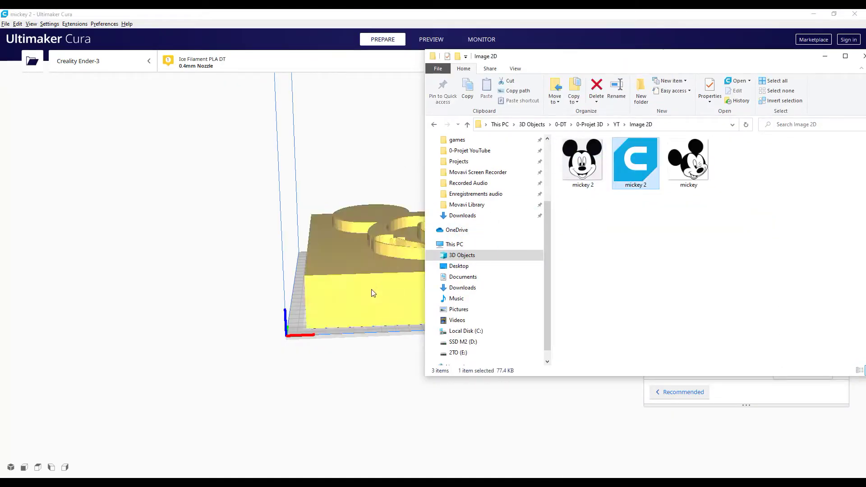
click(238, 300)
click(408, 279)
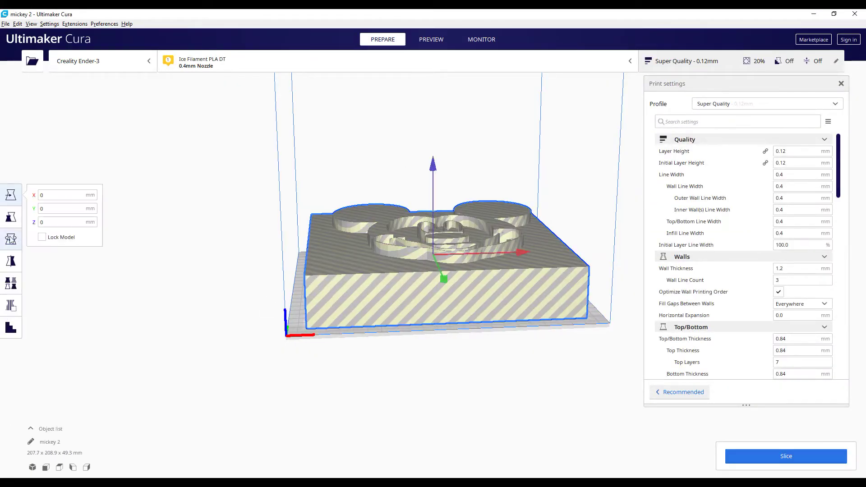
Scale the model uniformly to a Z height of 10 mm and deselect it
click(14, 220)
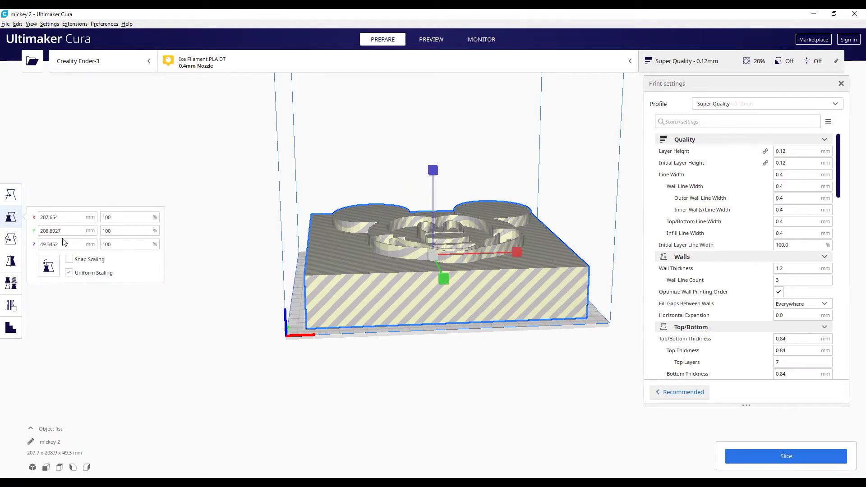
middle_drag(408, 347, 372, 296)
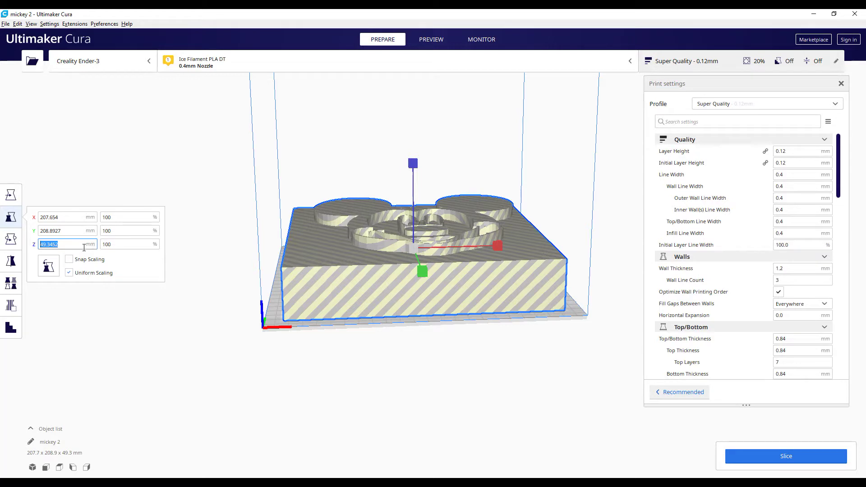
key(Return)
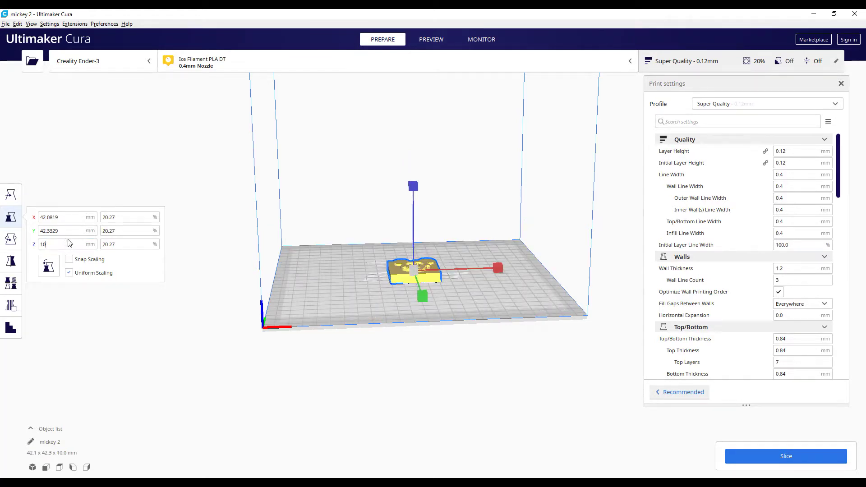
scroll(473, 331, up, 8)
click(260, 316)
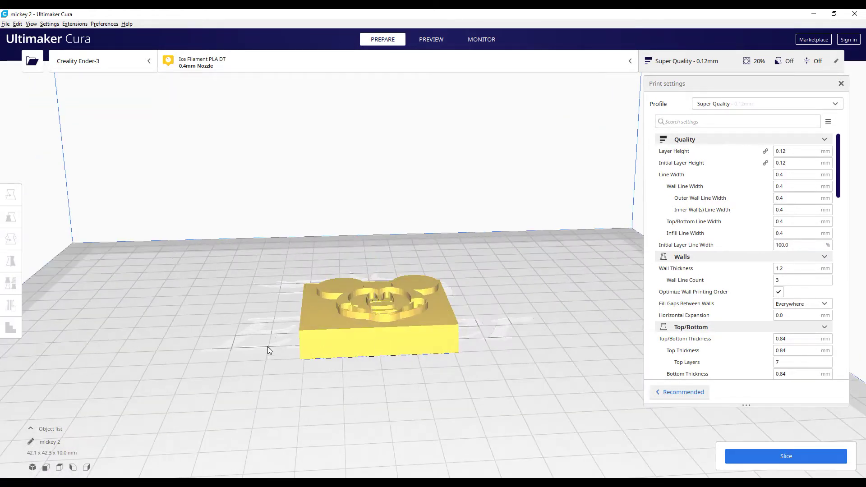
Slice the scaled Mickey model for the Creality Ender-3 with the Super Quality 0.12 mm profile
scroll(410, 349, up, 3)
right_drag(410, 349, 383, 370)
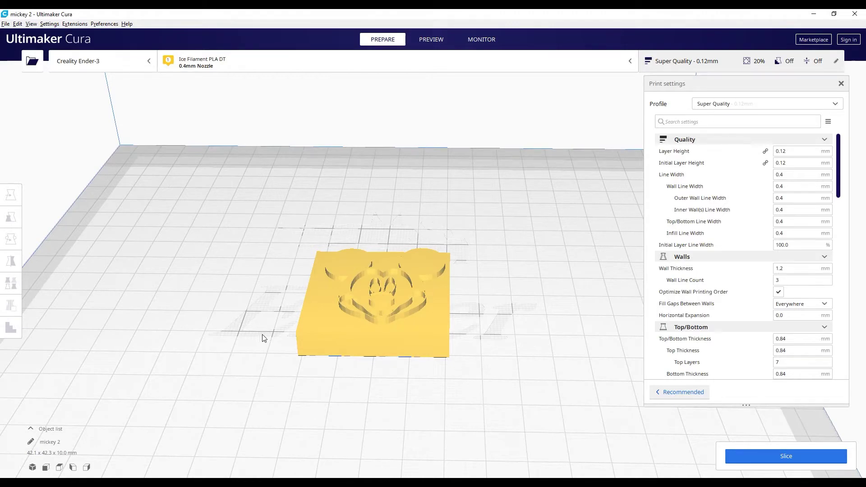
right_drag(475, 365, 331, 334)
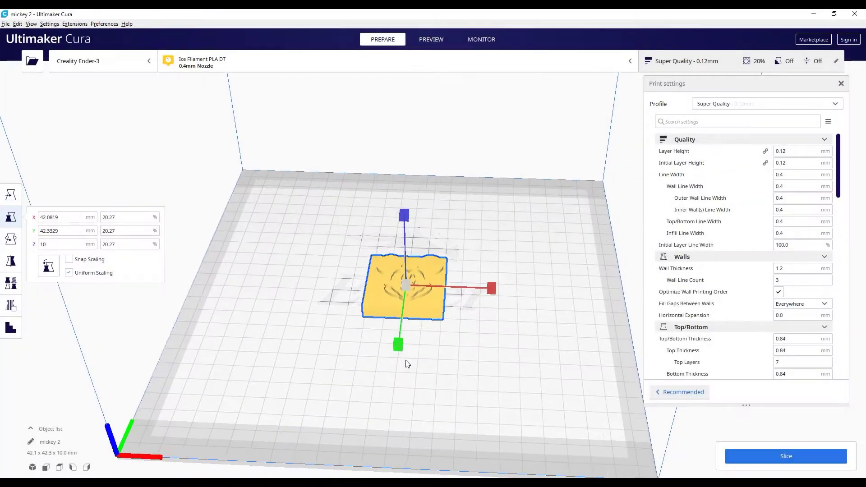
right_drag(407, 364, 442, 356)
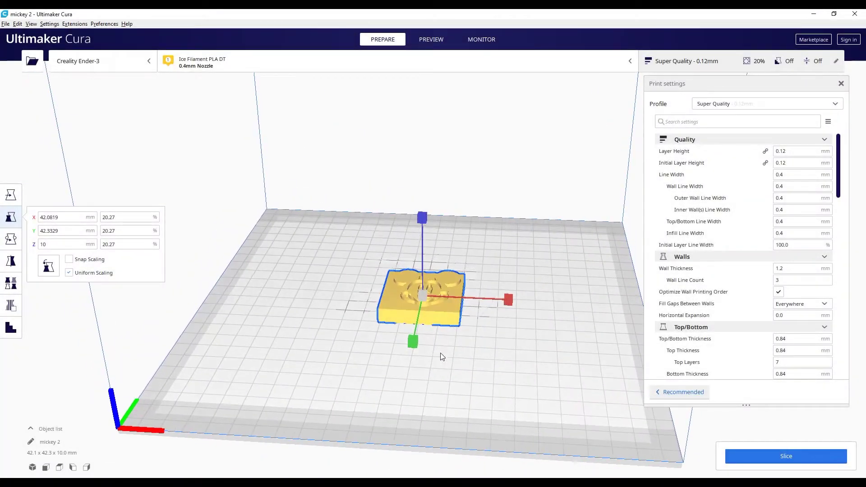
click(784, 456)
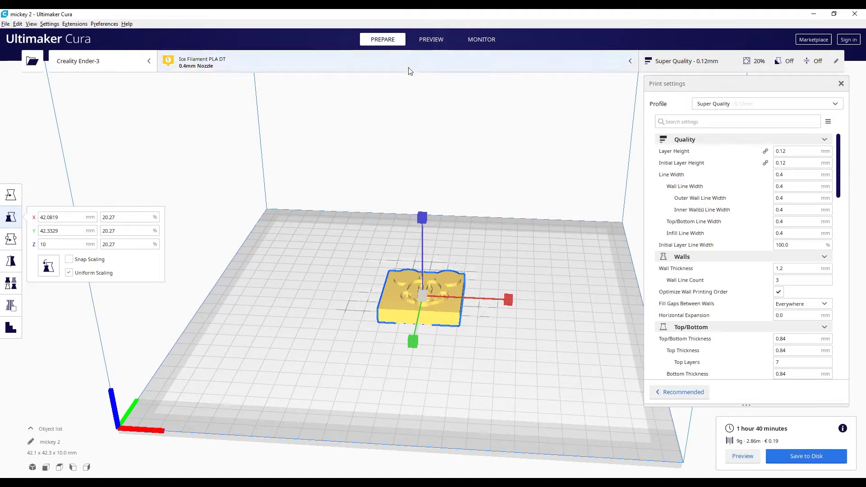
Preview the sliced layers and examine the raised Mickey features from above and at an angle
click(432, 39)
scroll(485, 336, up, 8)
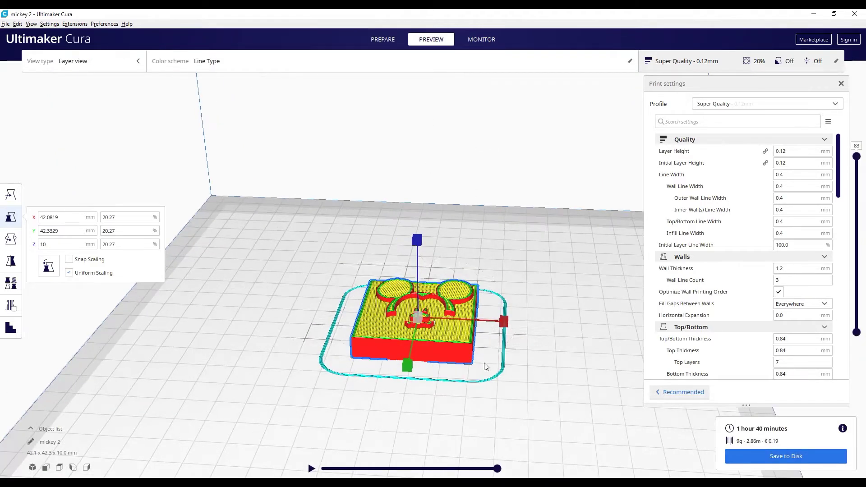
right_drag(516, 212, 605, 250)
mouse_move(856, 157)
mouse_down()
mouse_move(857, 316)
mouse_move(857, 156)
mouse_up()
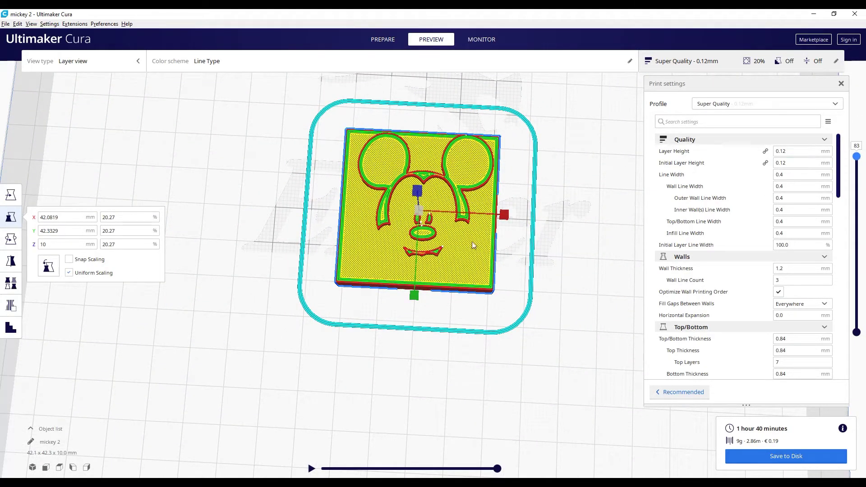
right_drag(377, 300, 372, 332)
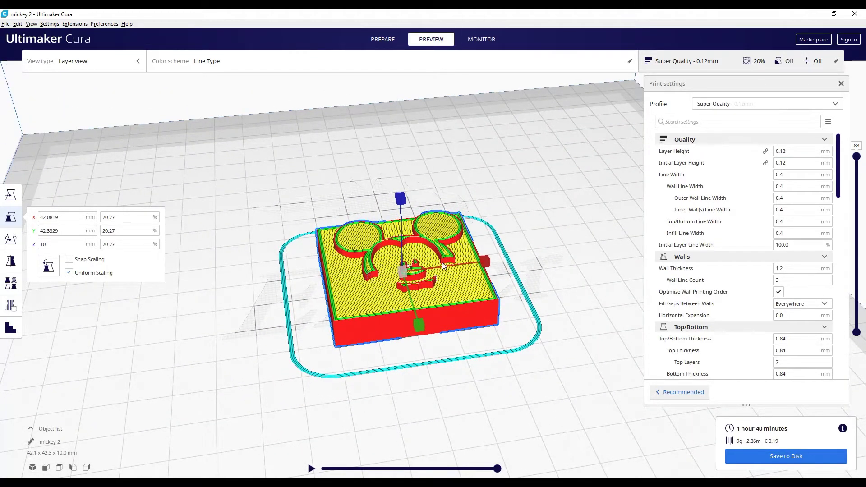
Return to the Prepare stage and set the Ender-3's nozzle size to 0.2 mm
click(384, 39)
click(271, 63)
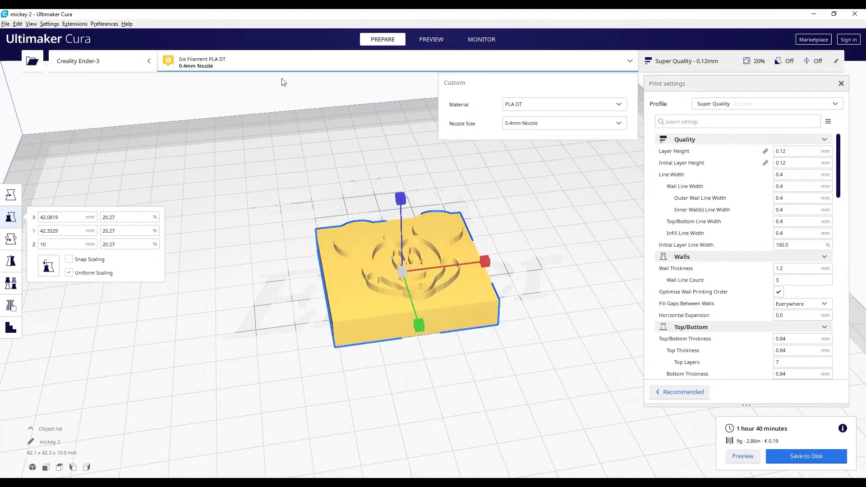
click(563, 127)
click(554, 128)
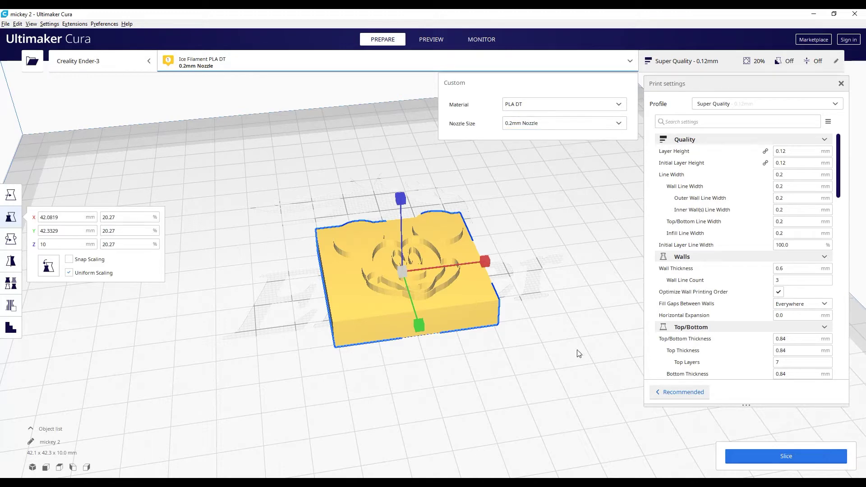
click(532, 333)
Slice the Mickey model with the 0.2 mm nozzle and preview its layers at an angle
right_drag(534, 332, 483, 308)
scroll(481, 306, up, 3)
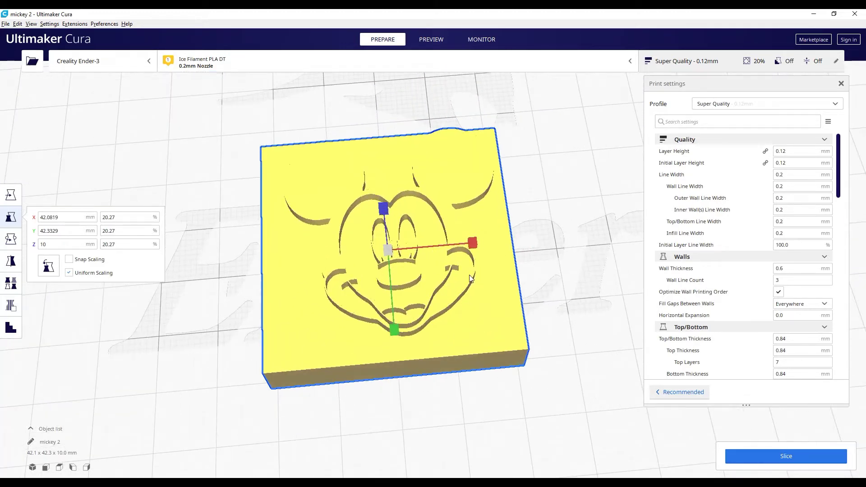
right_drag(473, 276, 550, 356)
key(ctrl+p)
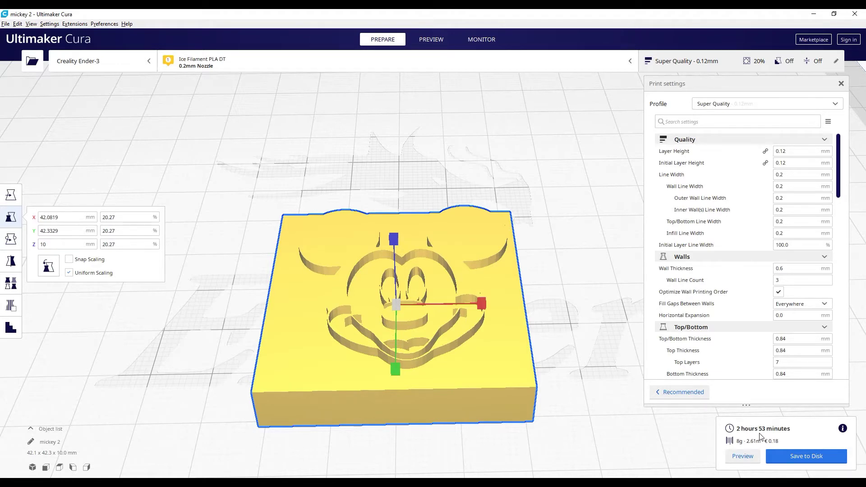
click(432, 39)
scroll(493, 331, down, 2)
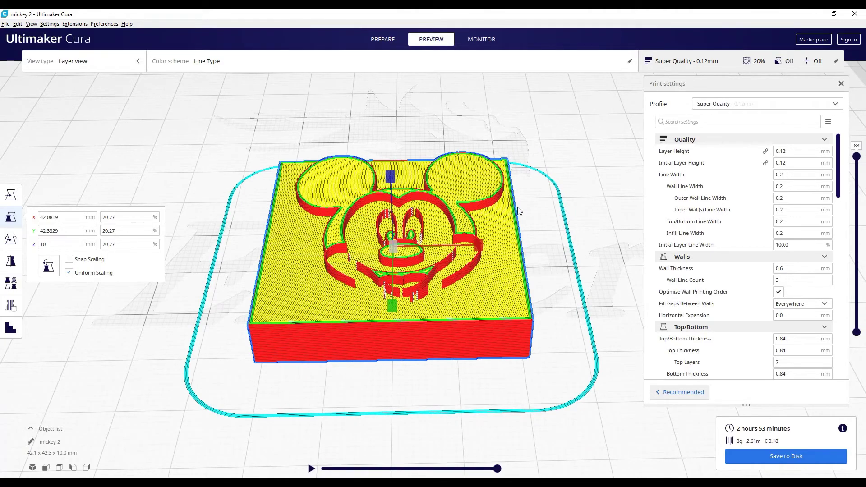
right_drag(518, 211, 541, 212)
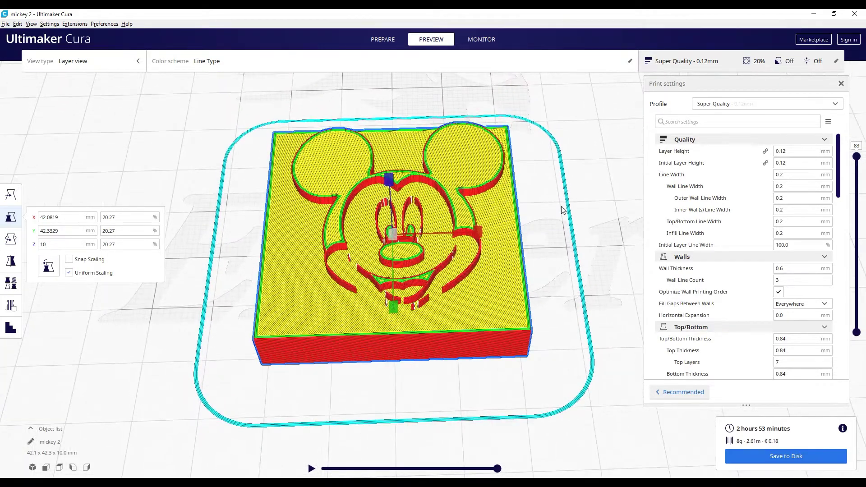
Switch the print profile to Ultra Quality 0.08 mm and slice the model again
click(708, 107)
click(713, 127)
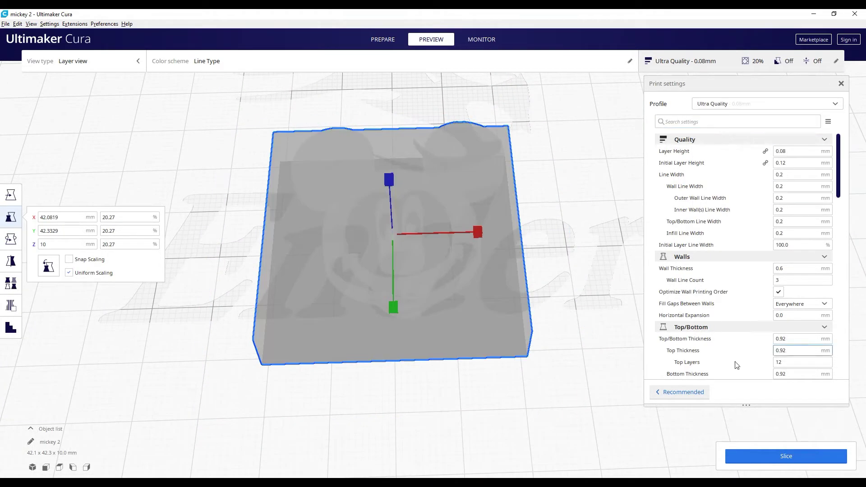
click(766, 453)
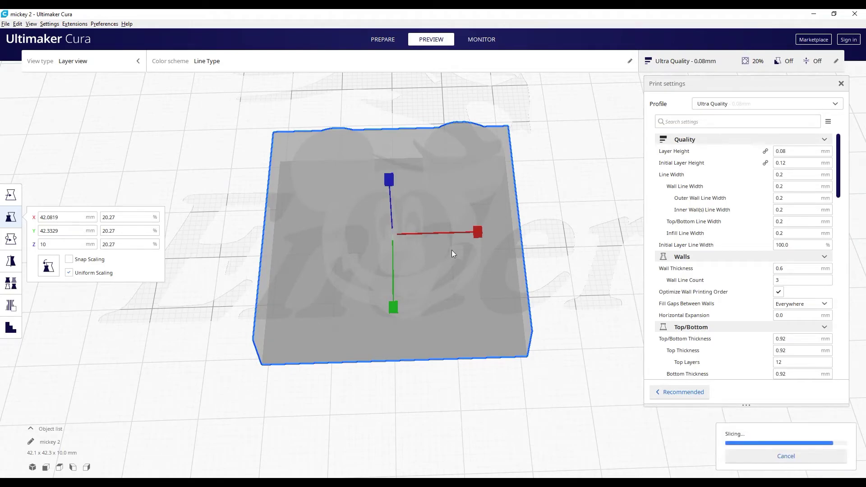
right_drag(415, 270, 467, 327)
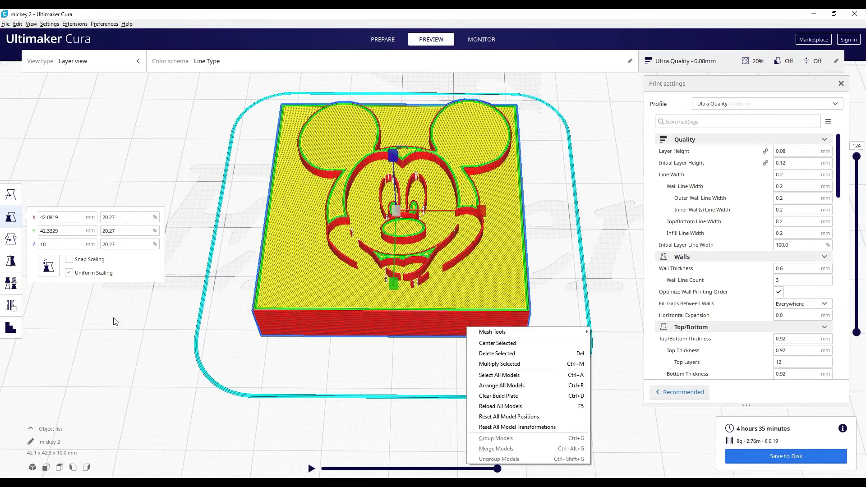
click(53, 321)
click(354, 268)
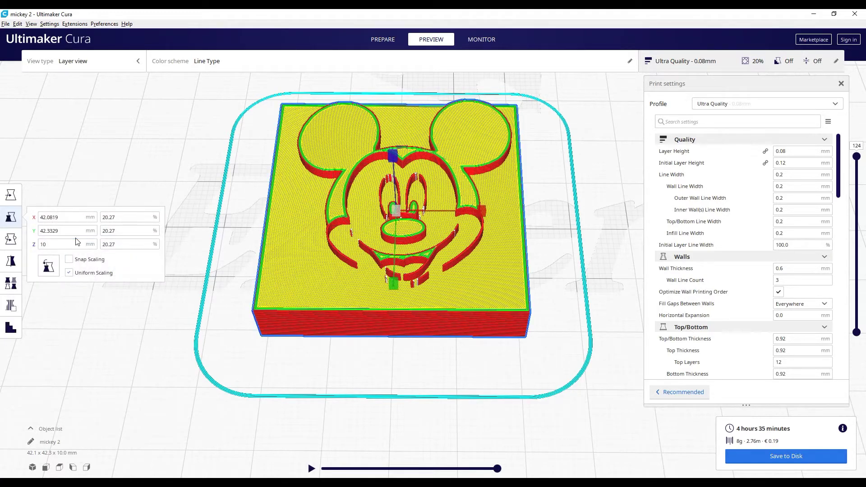
Turn off uniform scaling, scale the model to 35% in X and Y only, and slice it again
right_drag(317, 344, 318, 311)
right_drag(263, 238, 275, 262)
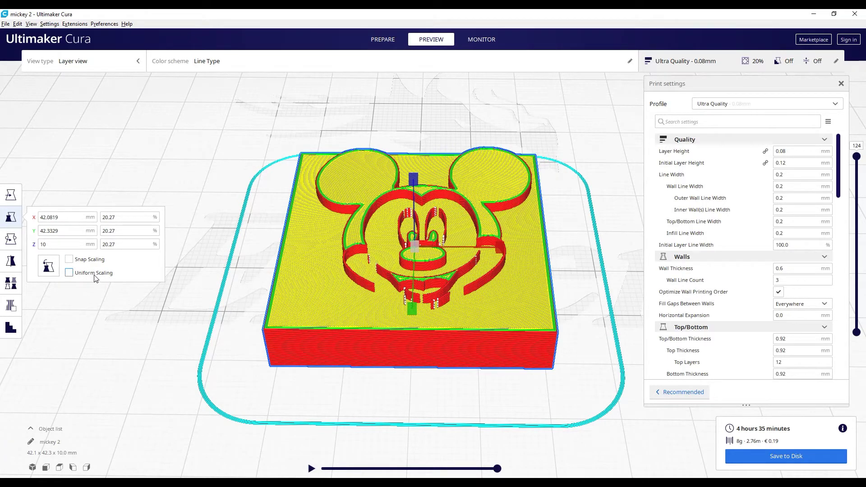
click(129, 218)
double_click(128, 219)
text(35)
key(Return)
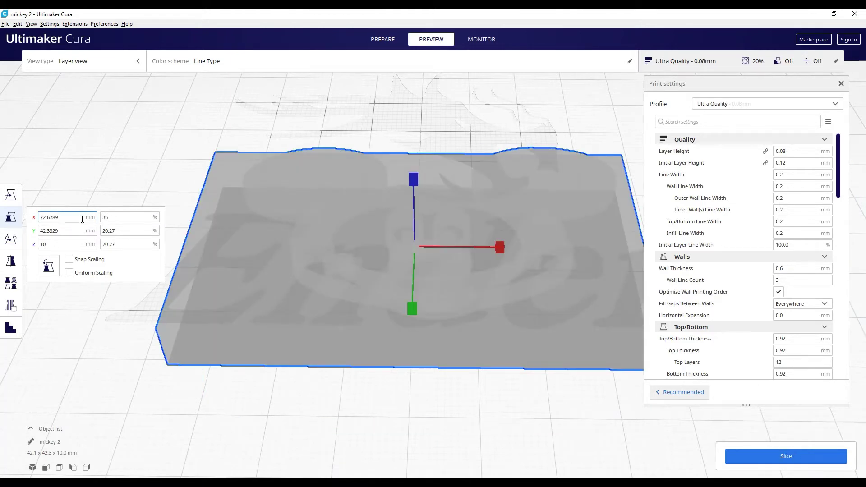
key(Tab)
text(35)
key(Return)
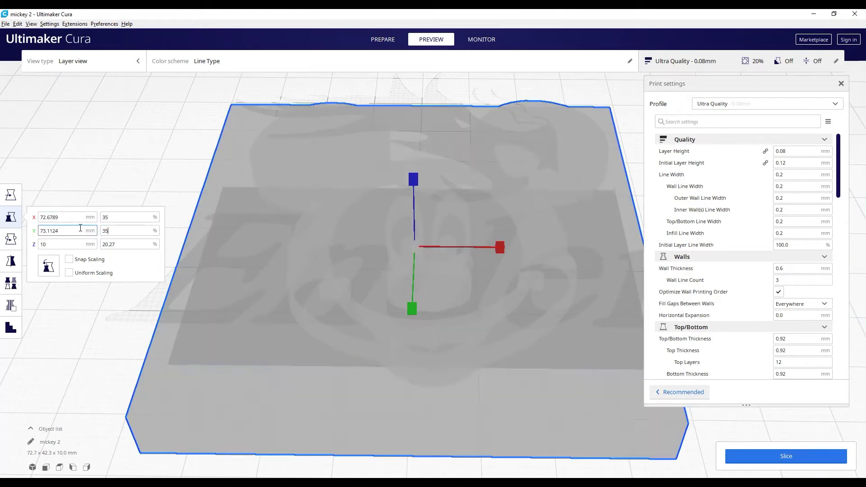
click(794, 459)
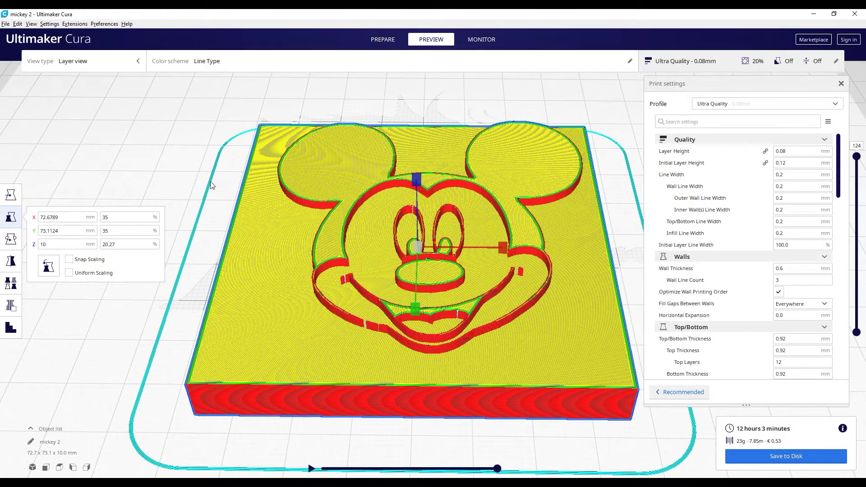
Examine the enlarged relief's mouth, cheek and eye outlines in the layer preview from above and at an angle, and return to the Prepare stage
scroll(212, 185, down, 2)
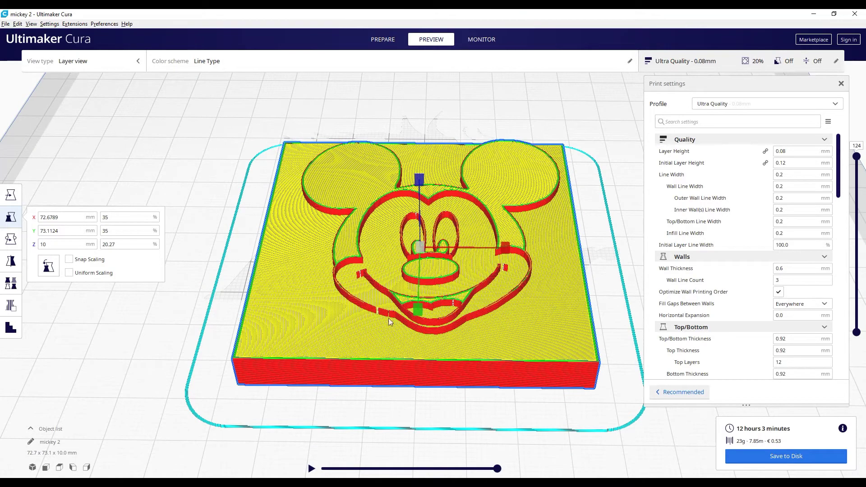
double_click(114, 217)
right_drag(219, 297, 335, 361)
scroll(307, 384, up, 2)
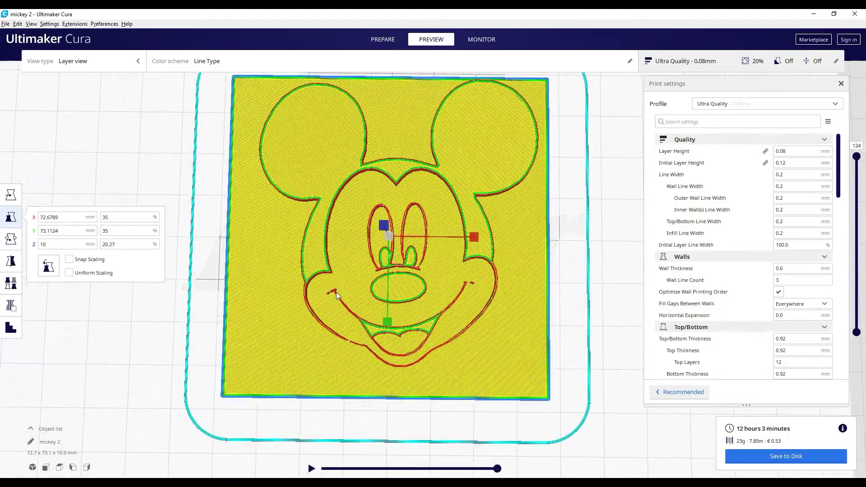
scroll(469, 405, up, 3)
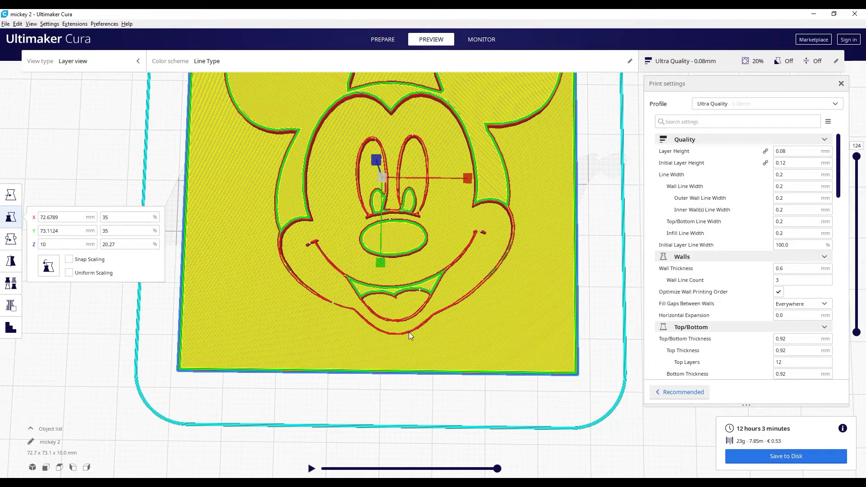
middle_drag(239, 287, 236, 308)
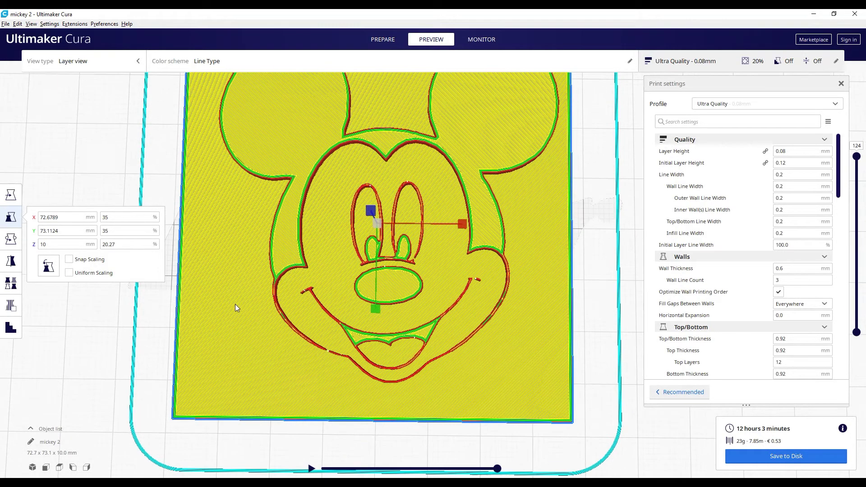
right_drag(280, 355, 275, 307)
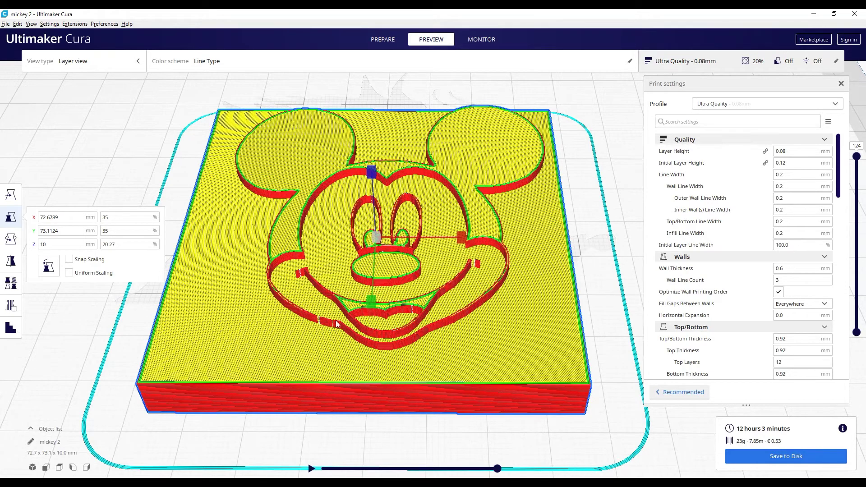
middle_drag(280, 342, 292, 280)
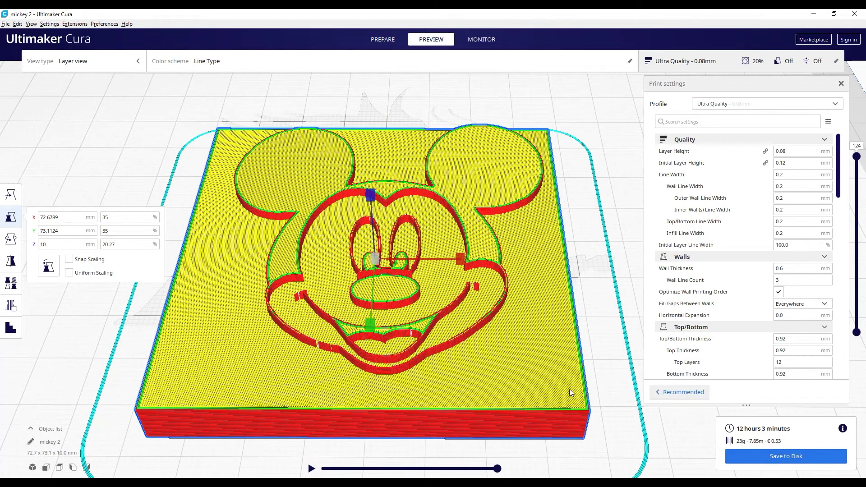
mouse_move(569, 389)
right_down()
mouse_move(584, 398)
mouse_move(564, 373)
mouse_move(581, 385)
right_up()
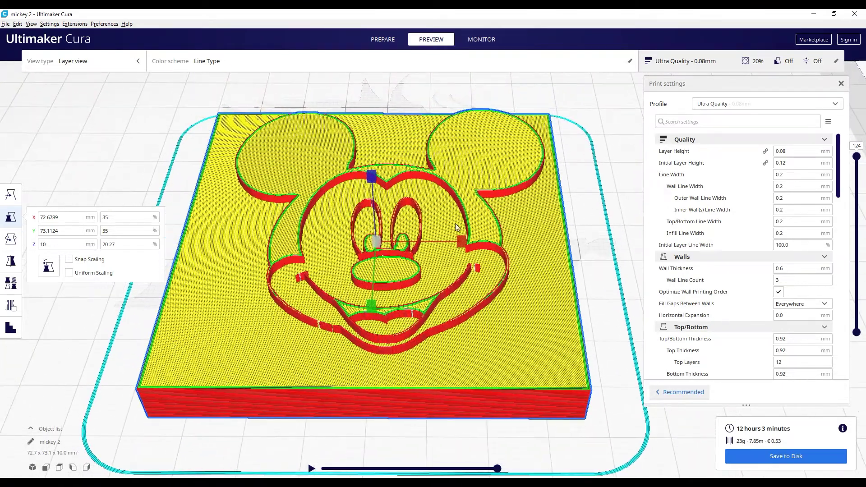
click(383, 39)
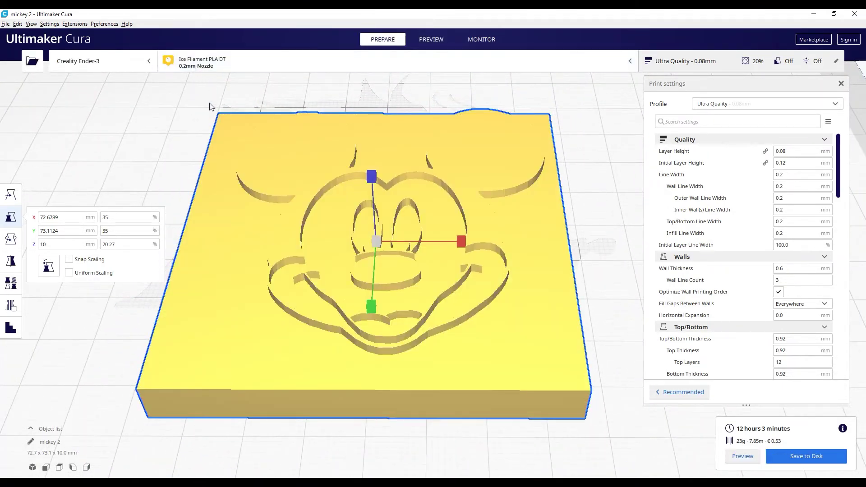